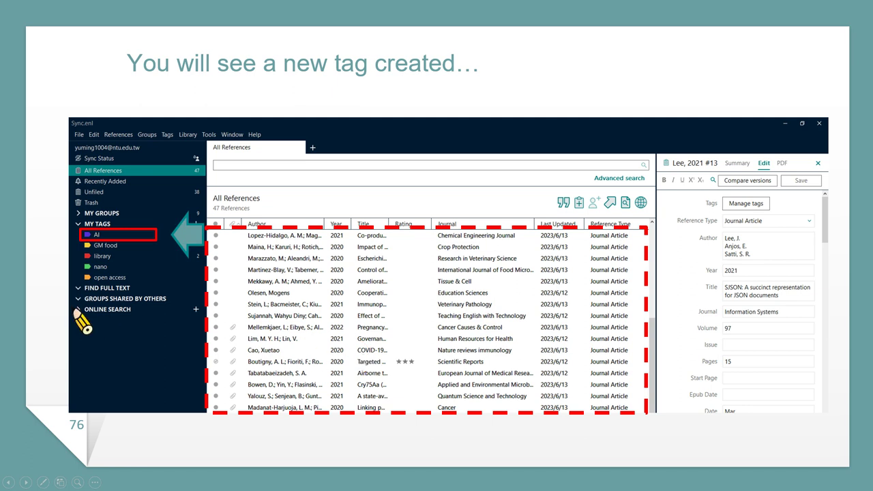
key("Right")
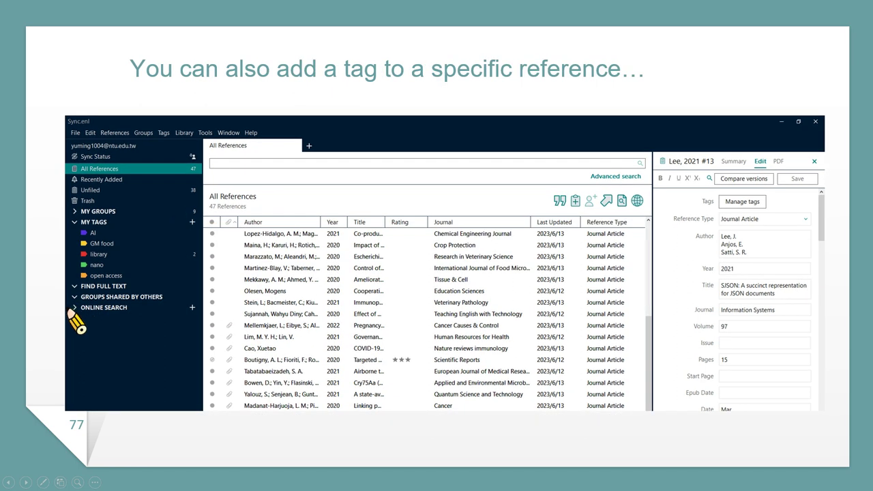
key("Right")
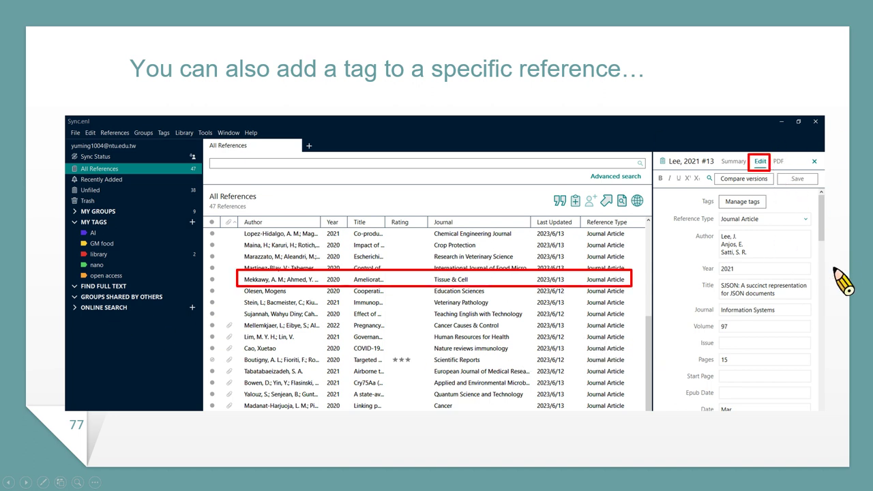
key("Right")
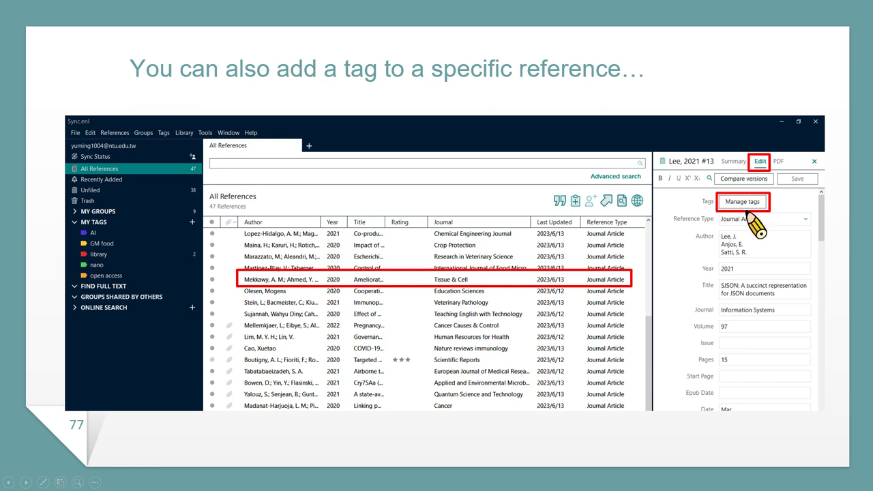
key("Right")
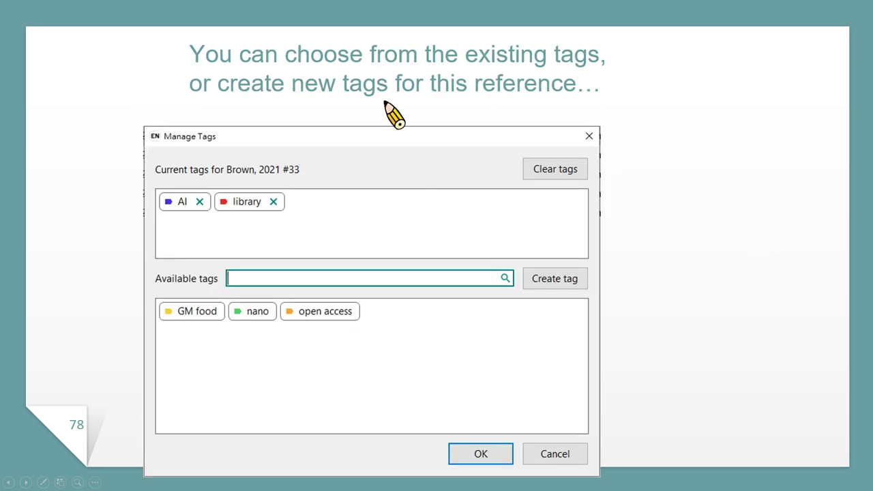
key("Right")
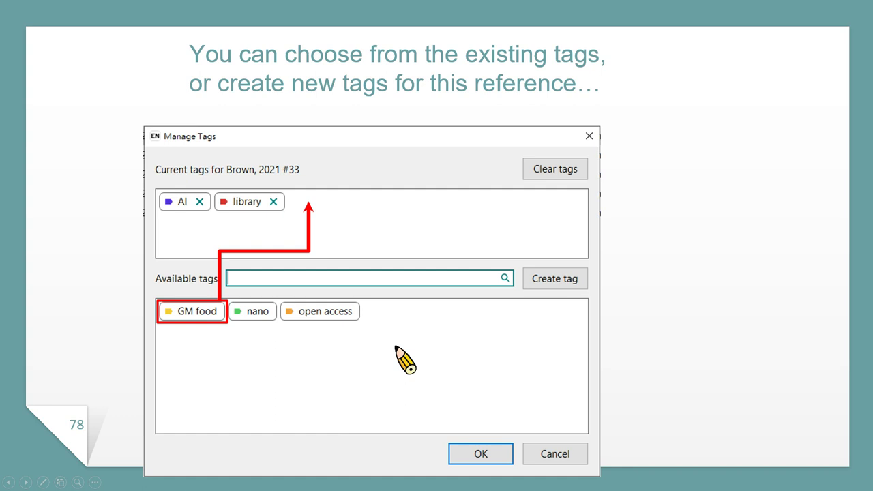
key("Right")
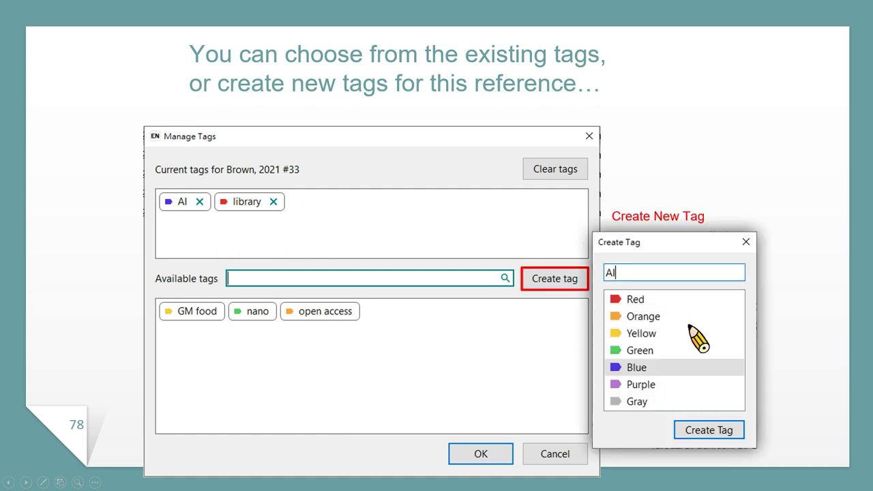
key("Right")
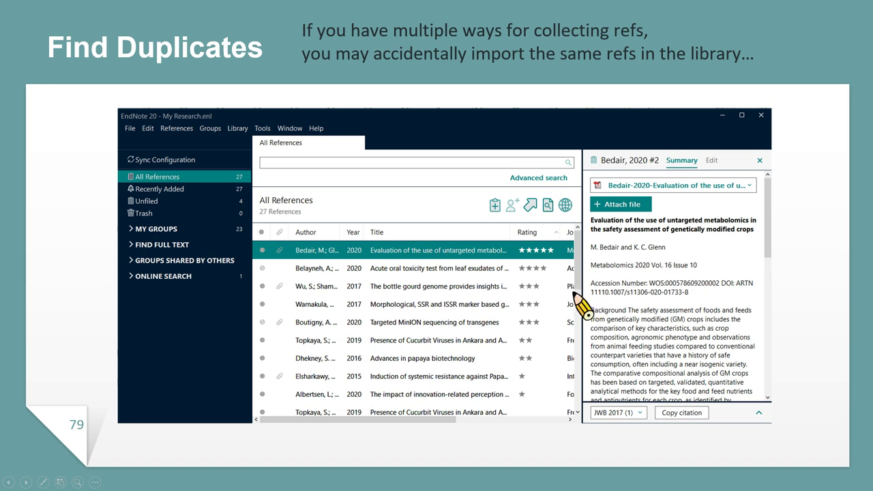
key("Right")
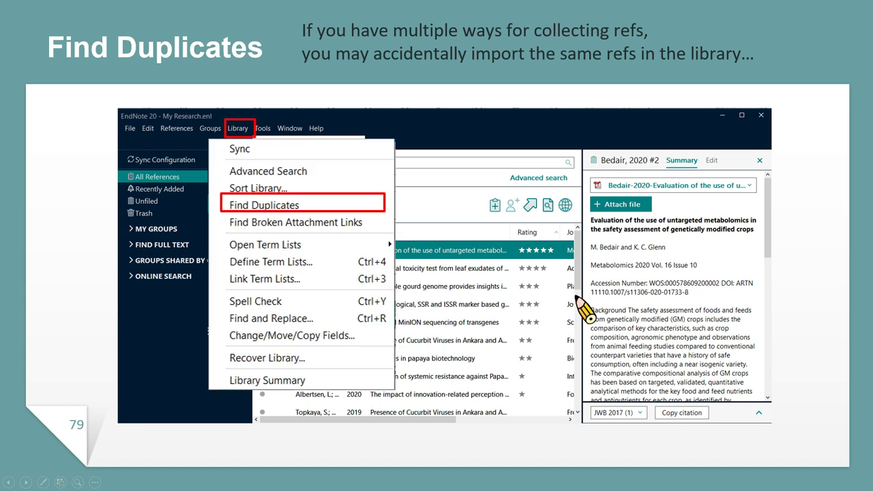
key("Right")
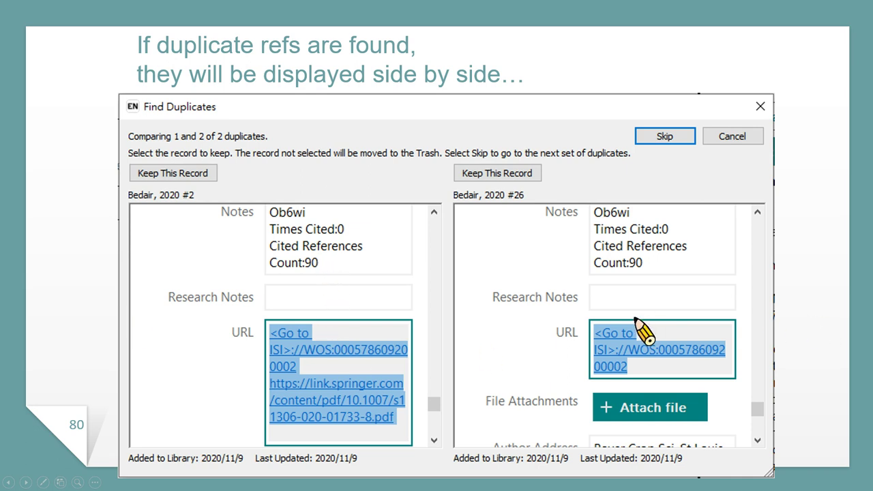
key("Right")
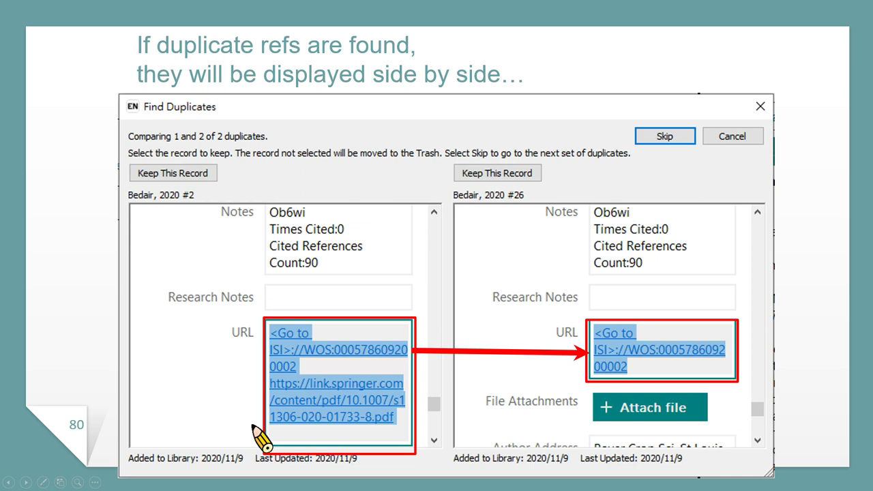
key("Right")
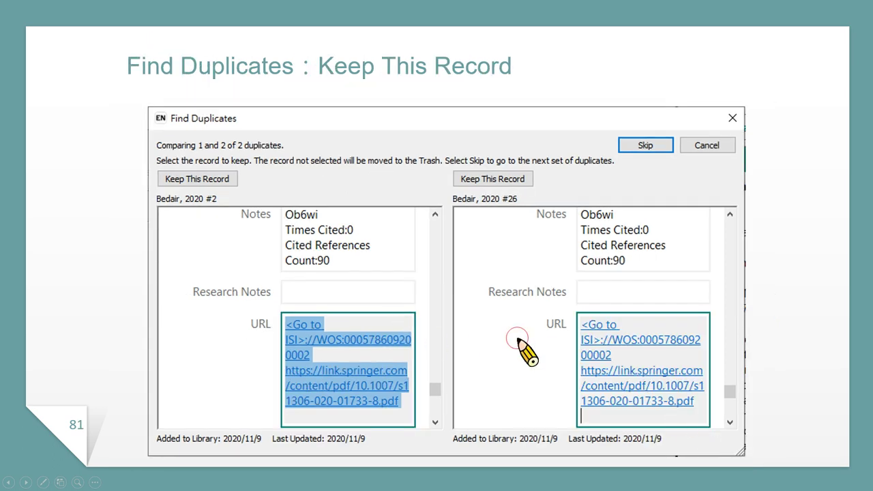
key("Right")
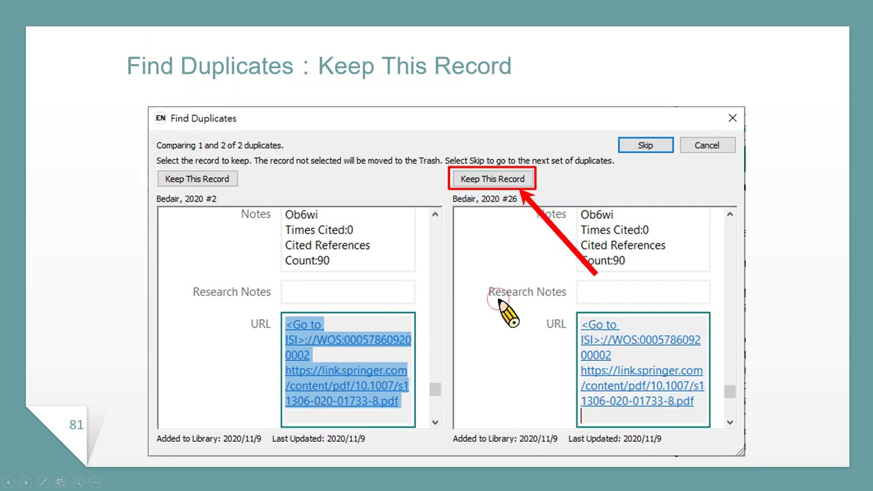
key("Right")
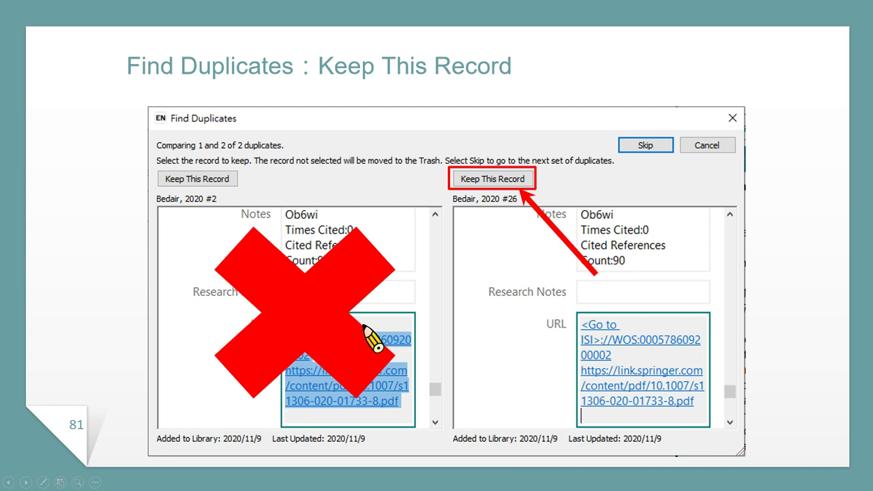
key("Right")
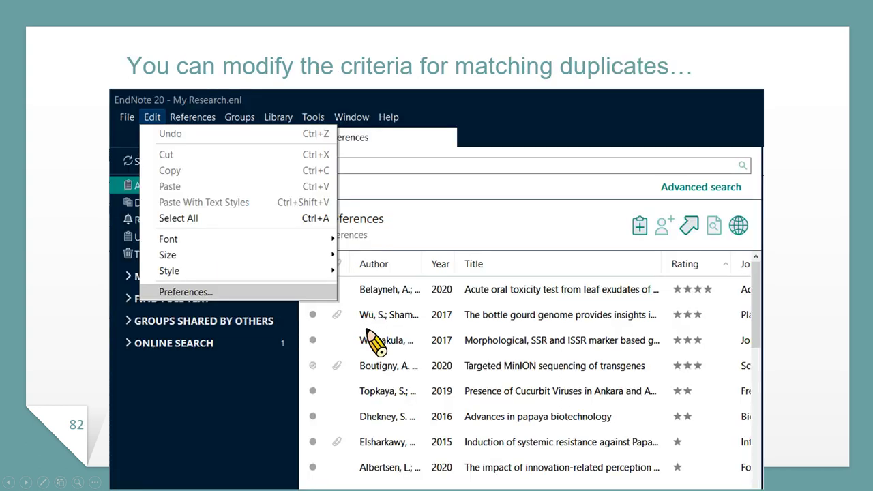
key("Right")
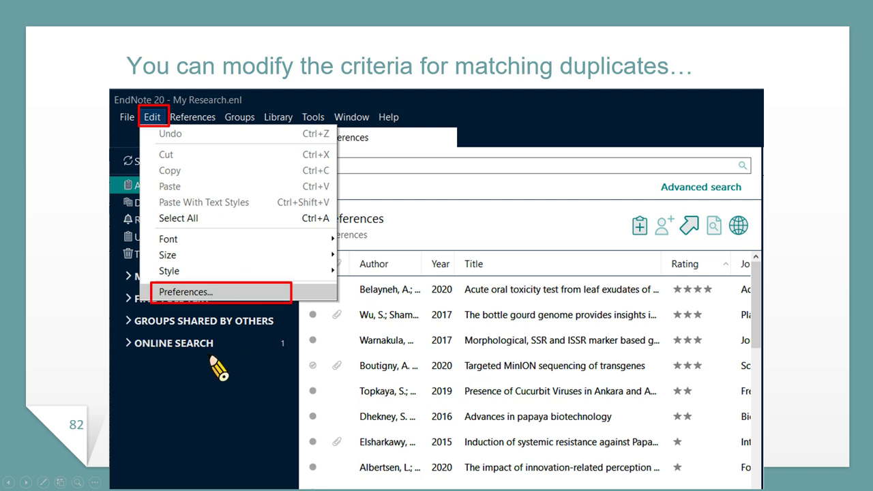
key("Right")
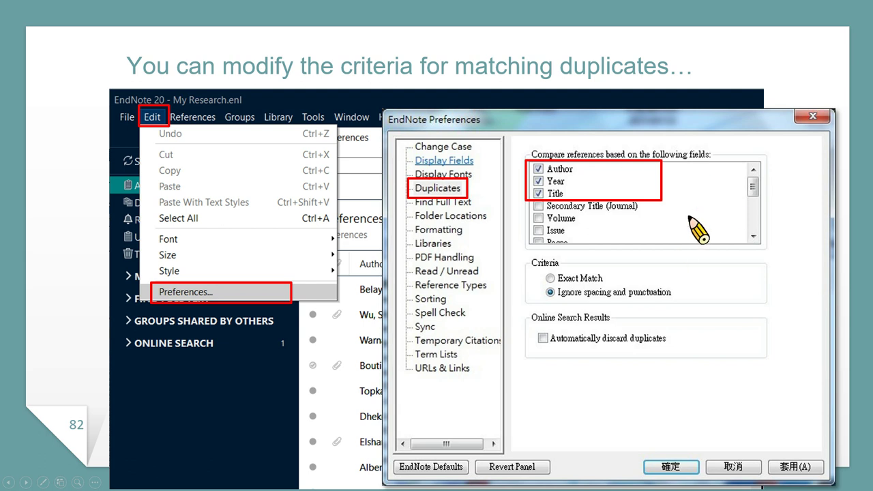
key("Right")
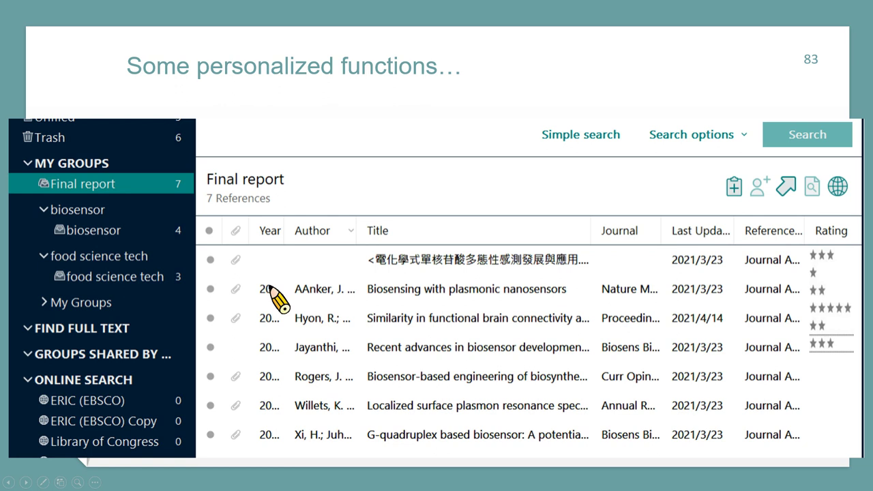
key("Right")
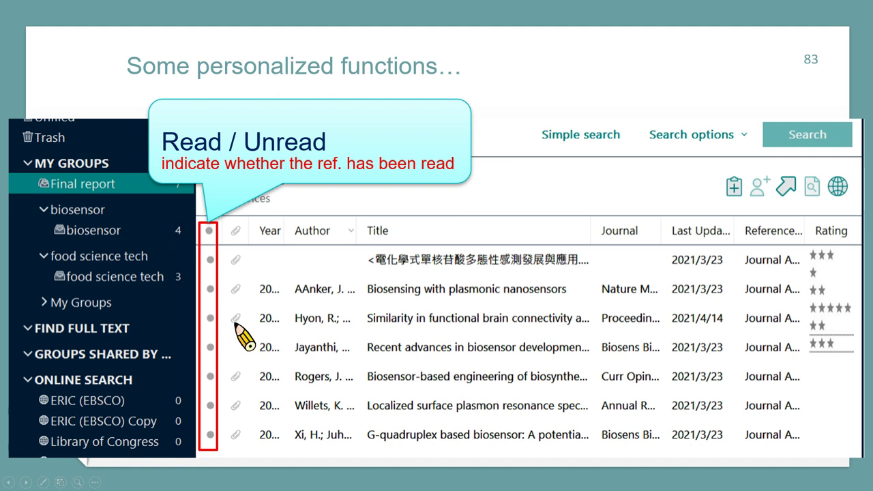
key("Right")
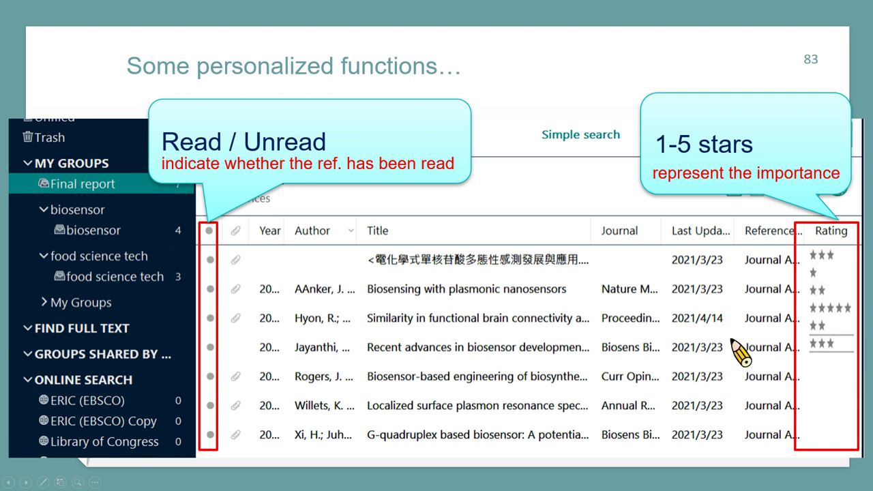
key("Right")
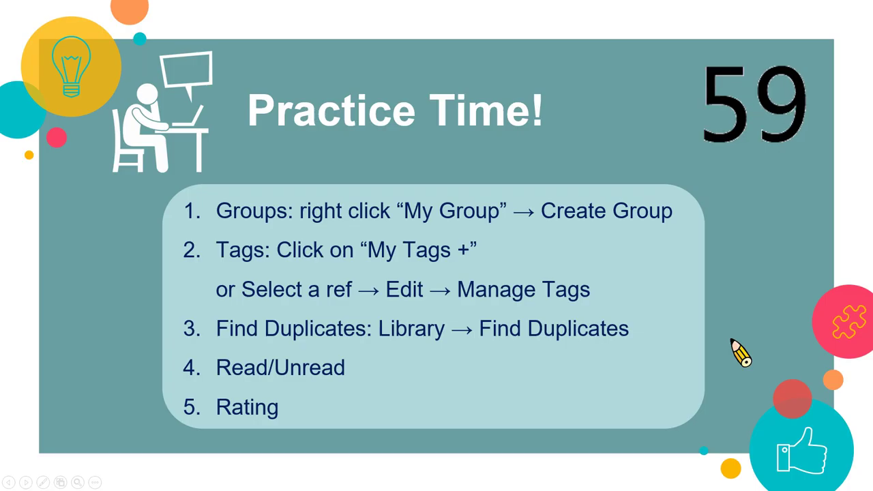
- End the slide show, switch to EndNote and close the 1116 library
key("Escape")
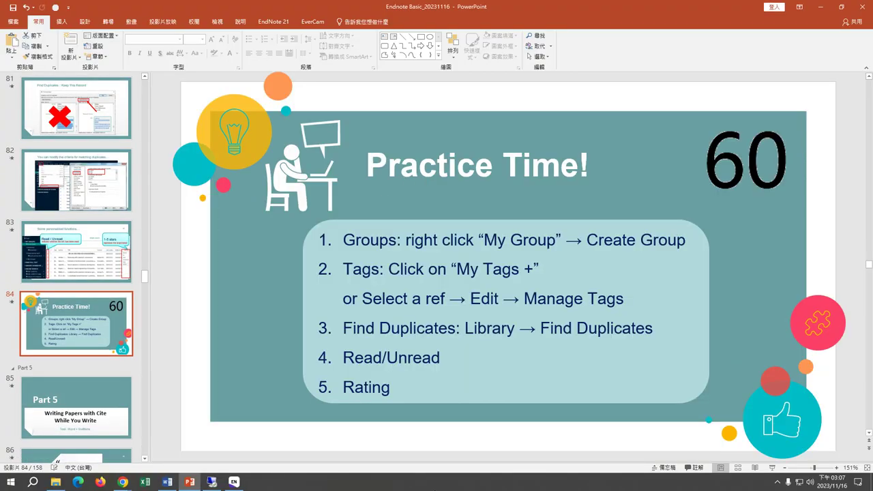
left_click(234, 482)
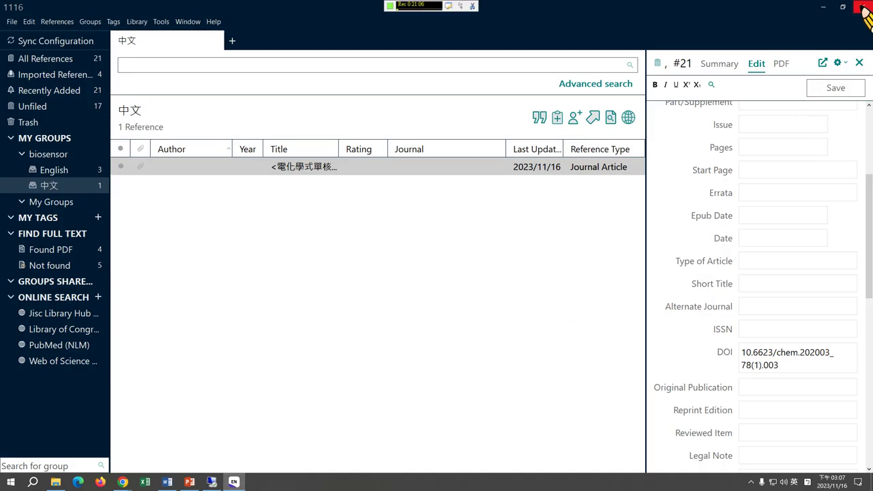
left_click(864, 6)
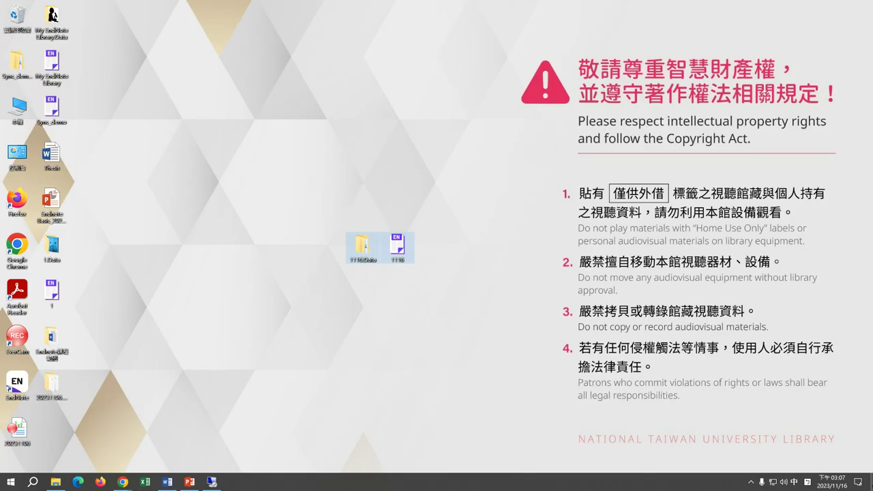
- Open the My EndNote Library file from the desktop in EndNote
left_click(871, 479)
left_click(57, 77)
double_click(57, 77)
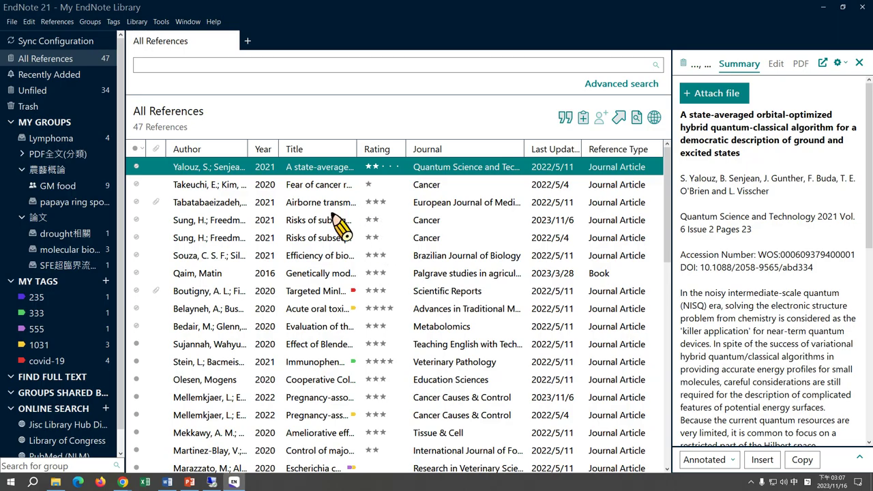
- Create a new group named 123 under My Groups
right_click(74, 129)
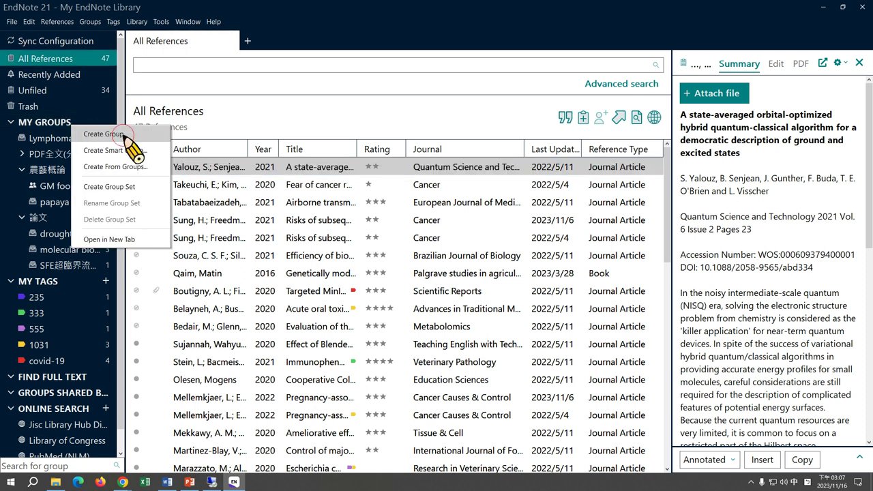
left_click(104, 134)
type("123")
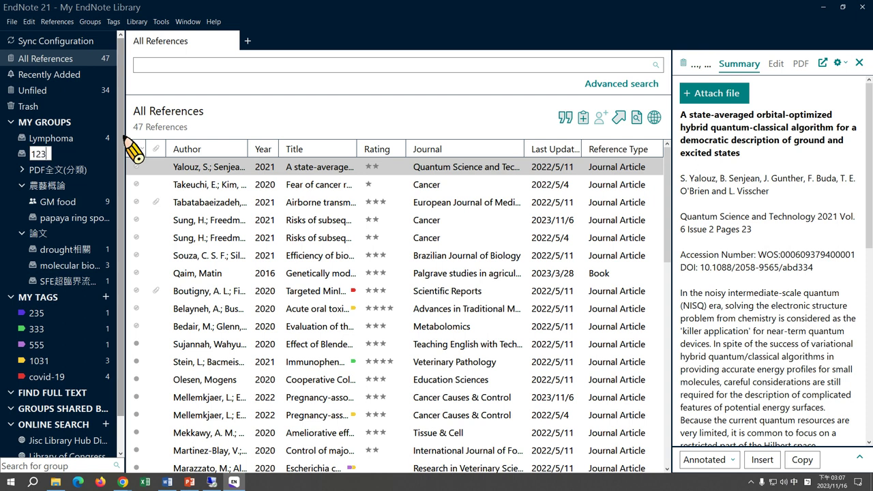
key("Return")
- Add the 2020 "Acute oral toxicity test" reference to group 123 and display that group's contents
left_click(311, 239)
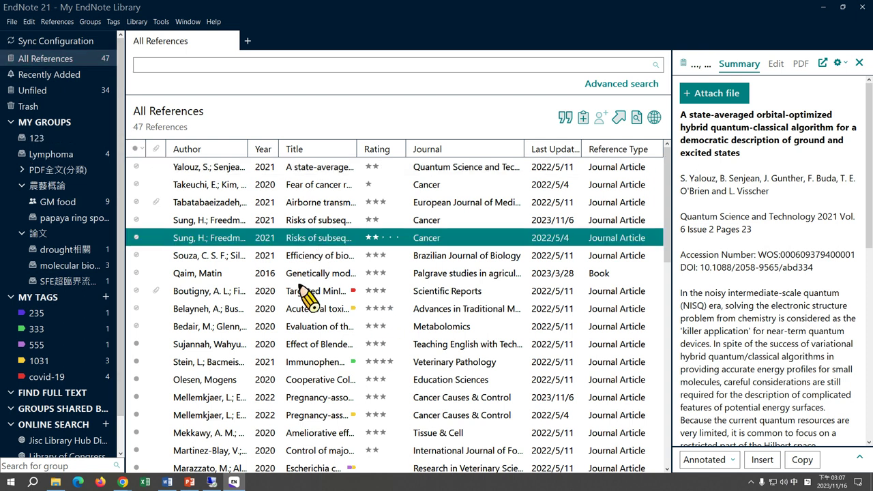
left_click(296, 309)
left_click_drag(277, 311, 52, 140)
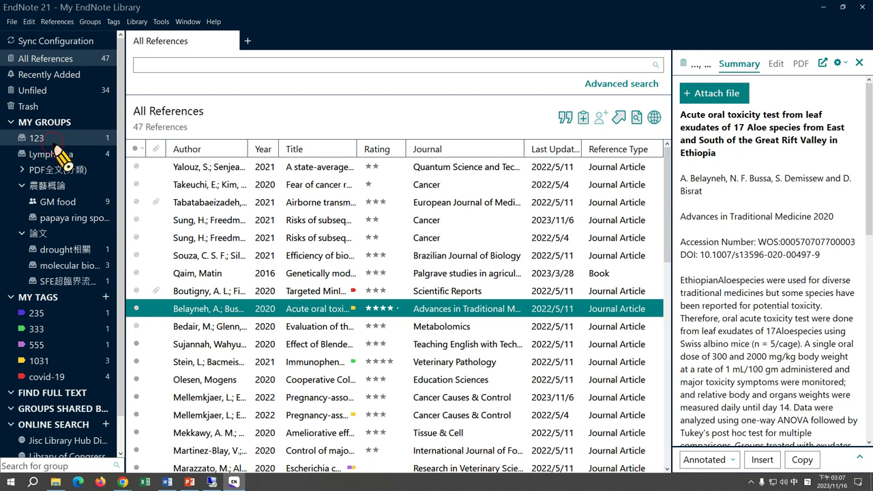
left_click(53, 141)
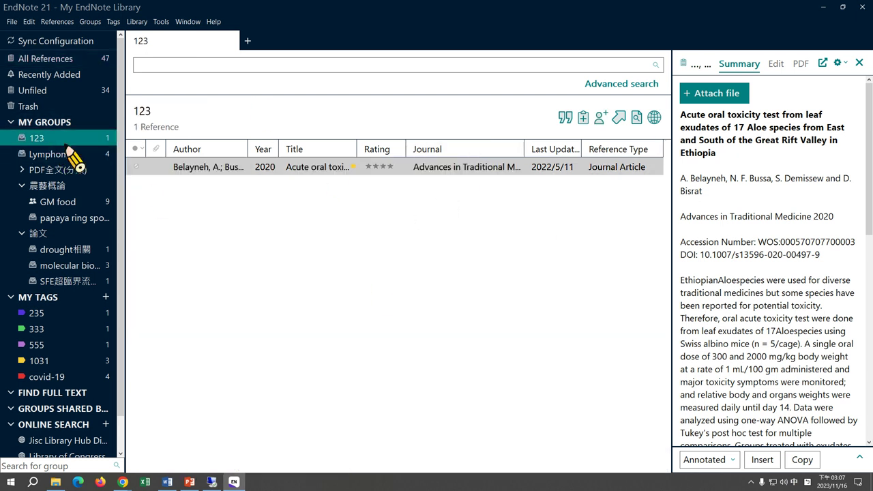
- Create a smart group named covid under My Groups that collects references where Any Field contains covid
right_click(51, 125)
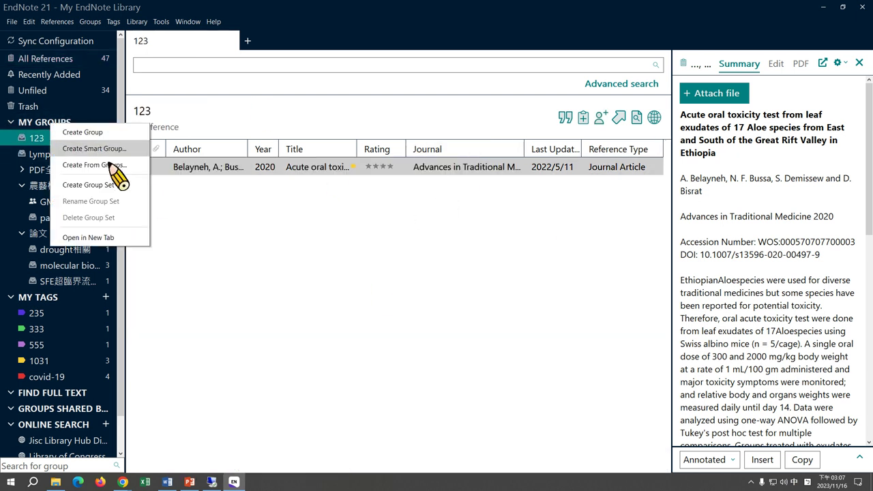
left_click(113, 149)
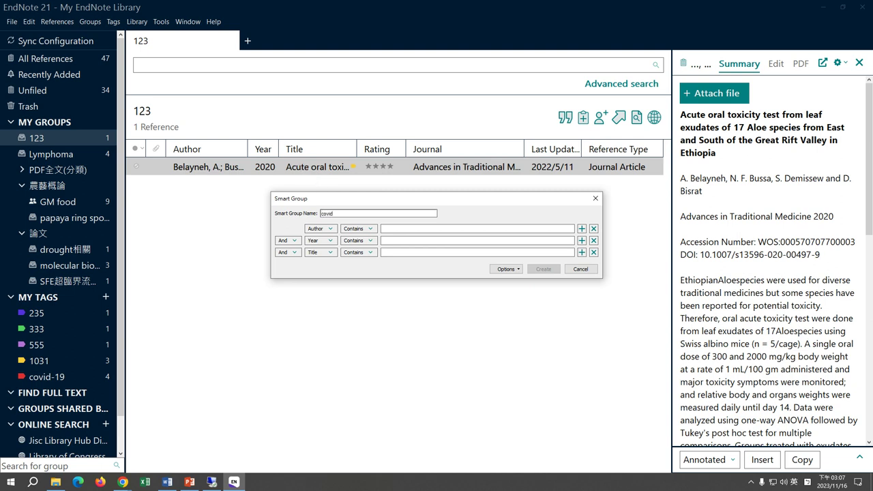
left_click_drag(334, 214, 263, 211)
key("ctrl+c")
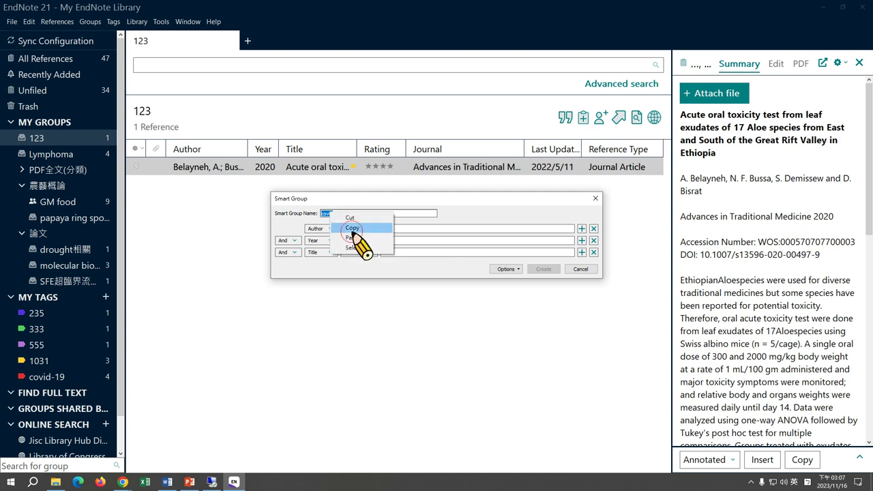
left_click(333, 230)
left_click(352, 15)
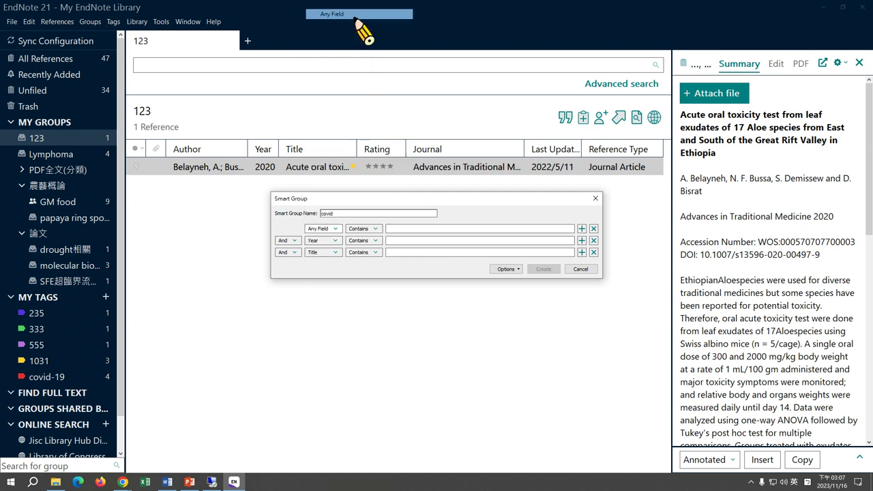
right_click(443, 229)
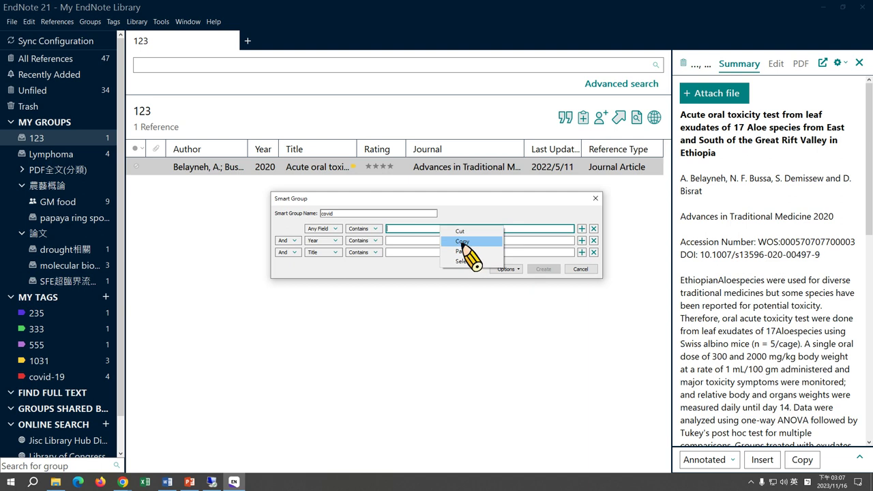
left_click(464, 251)
left_click(544, 269)
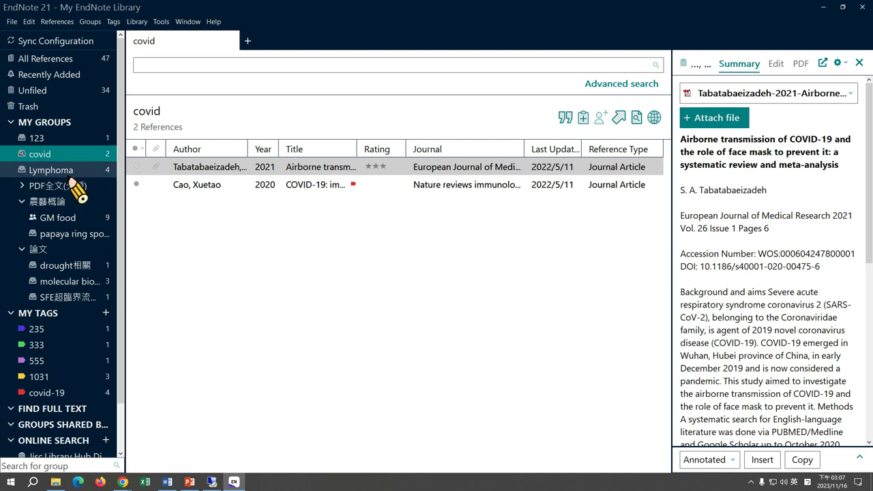
- Create a group set named final report under My Groups
right_click(48, 127)
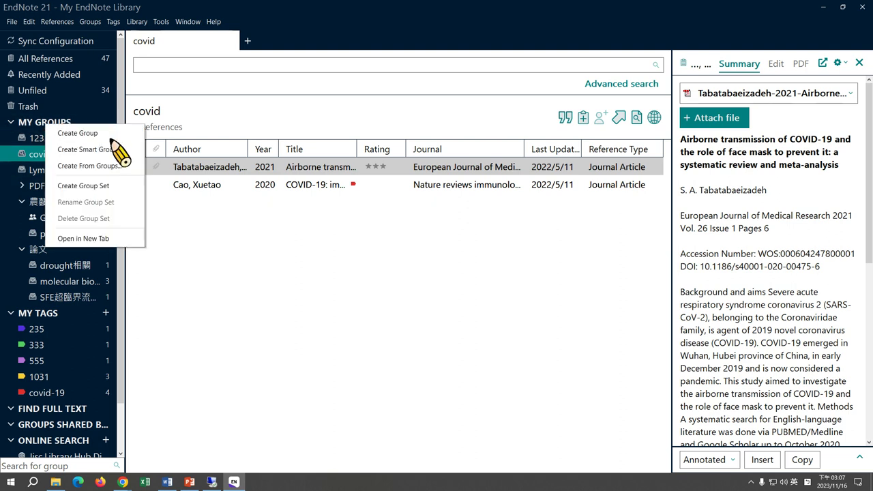
left_click(107, 186)
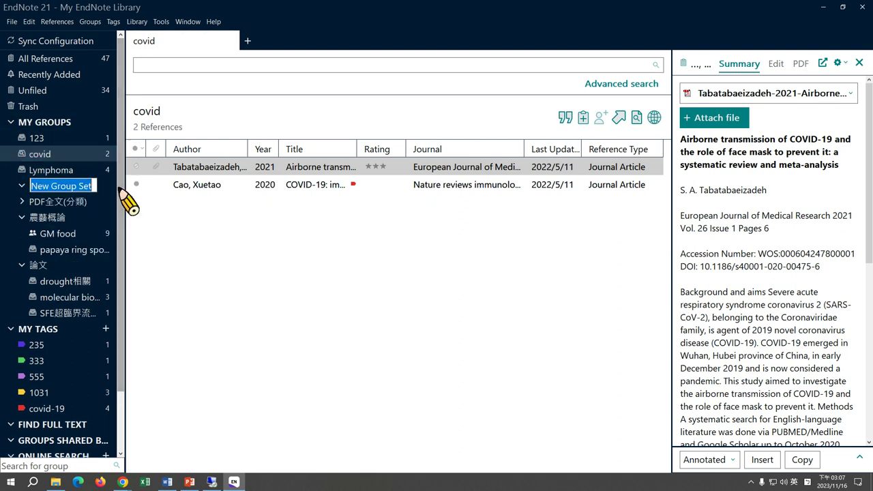
type("fi")
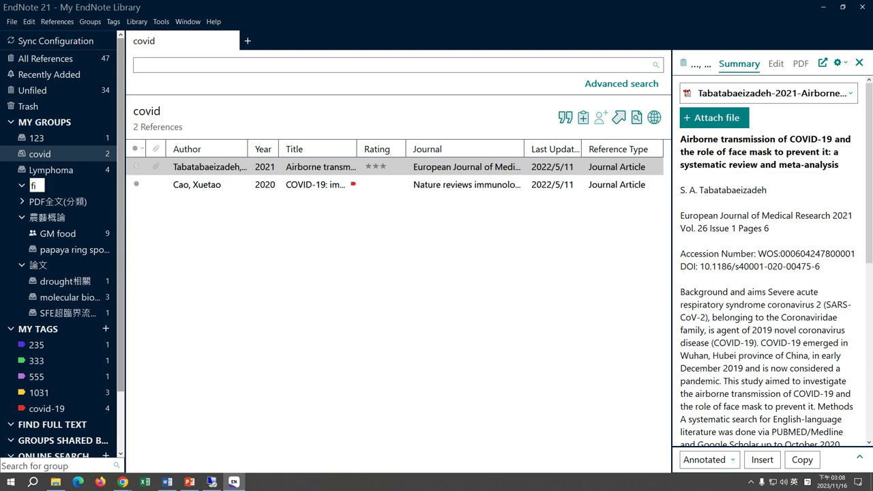
type("nal report")
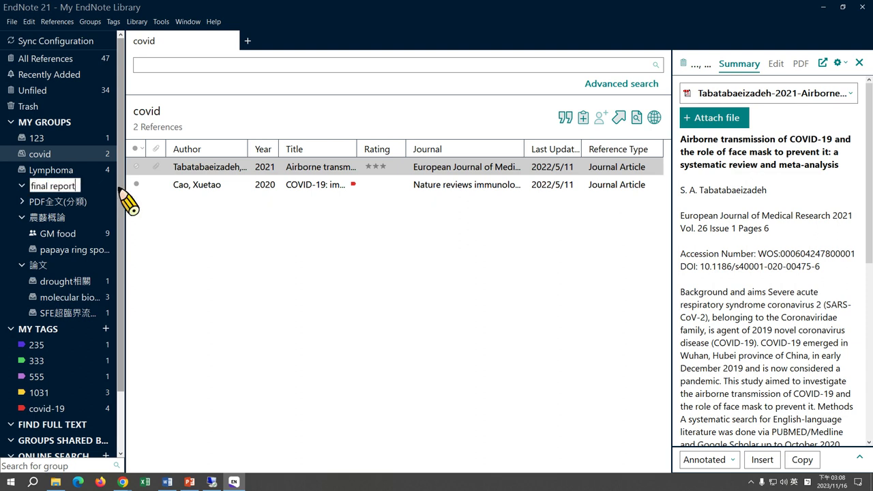
key("Return")
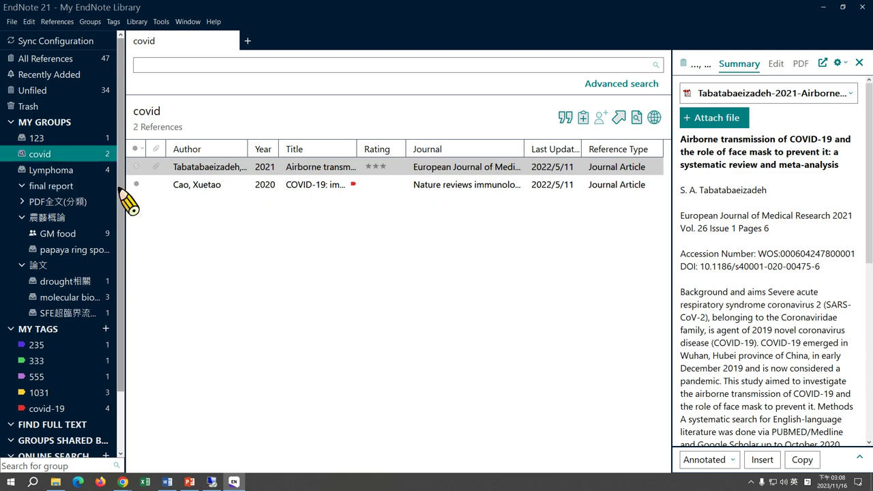
- Move group 123 into the final report group set and expand the set to display it
left_click(28, 191)
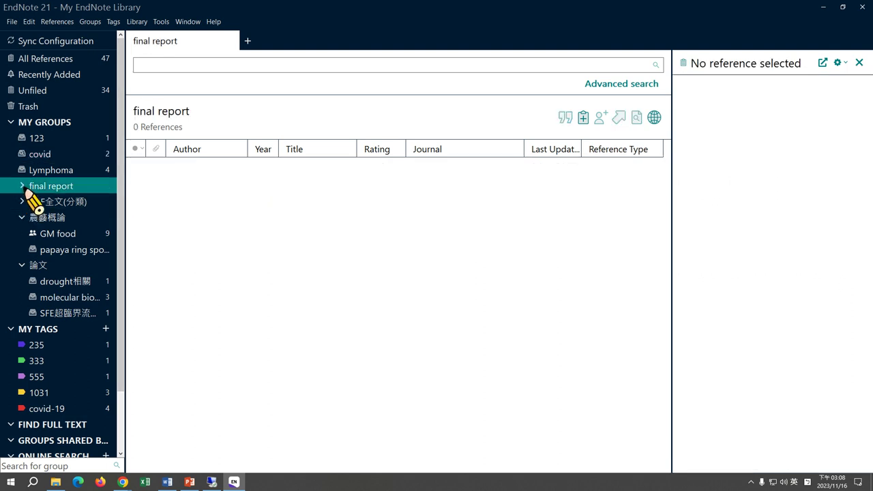
left_click(45, 140)
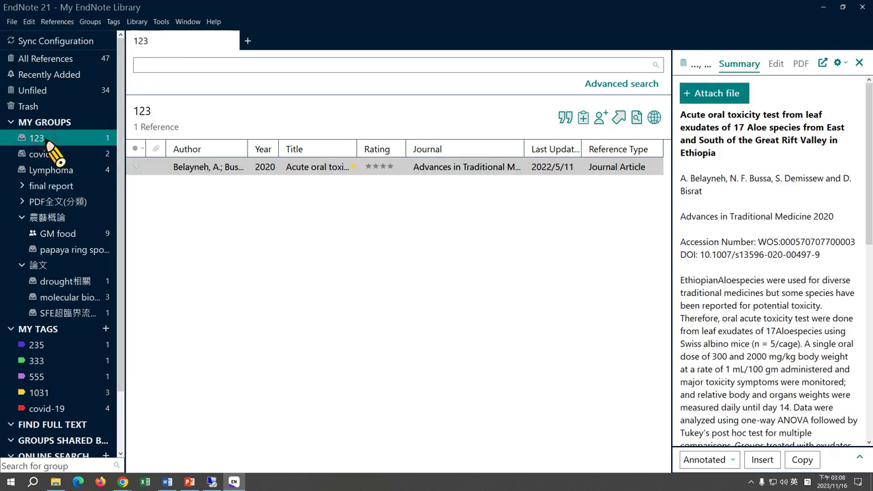
left_click_drag(46, 140, 58, 186)
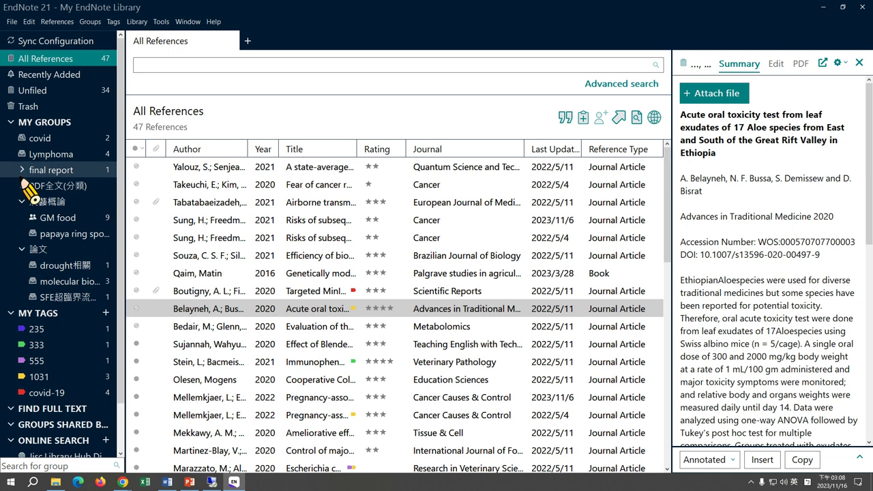
left_click(23, 171)
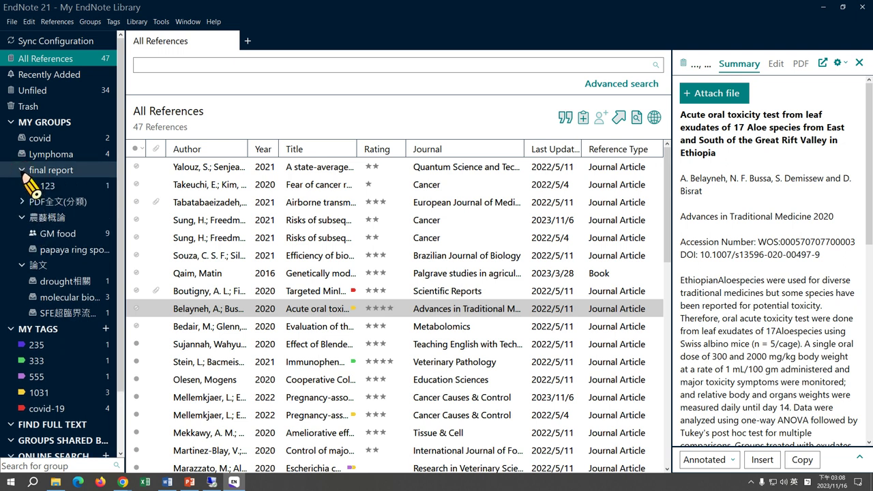
- Collapse My Groups and create a red tag under My Tags with the default name New Tag
double_click(21, 125)
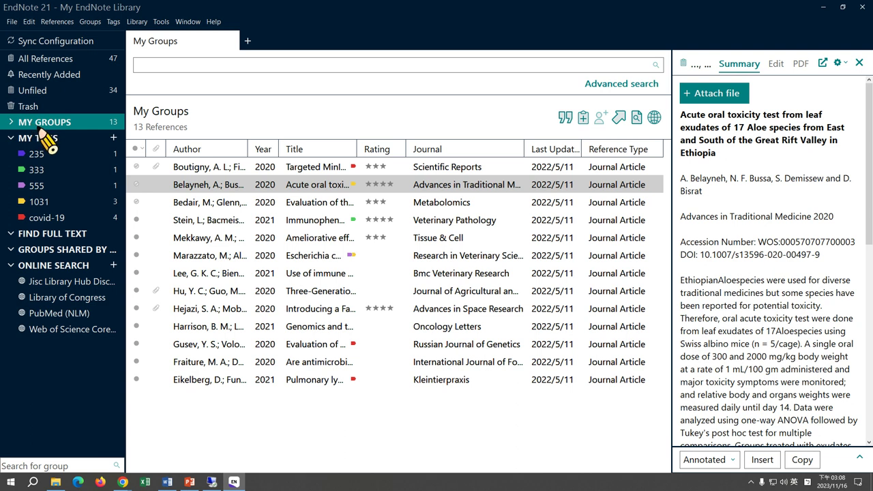
left_click(114, 139)
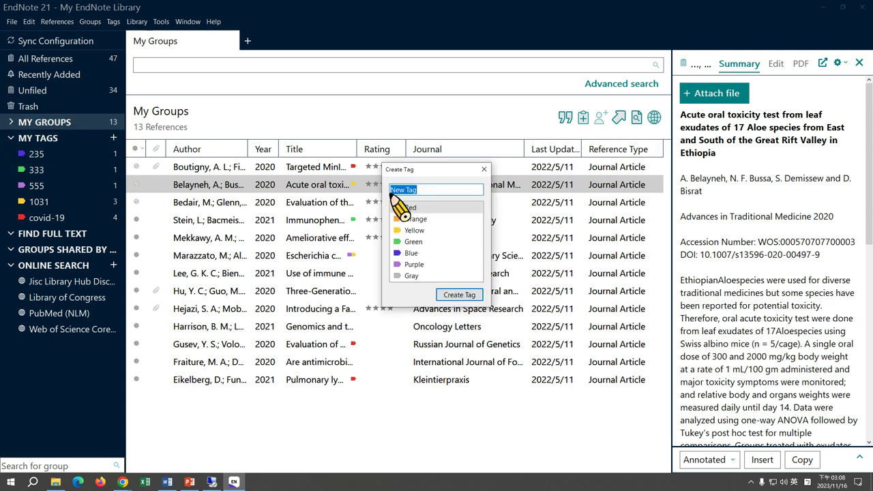
left_click(459, 294)
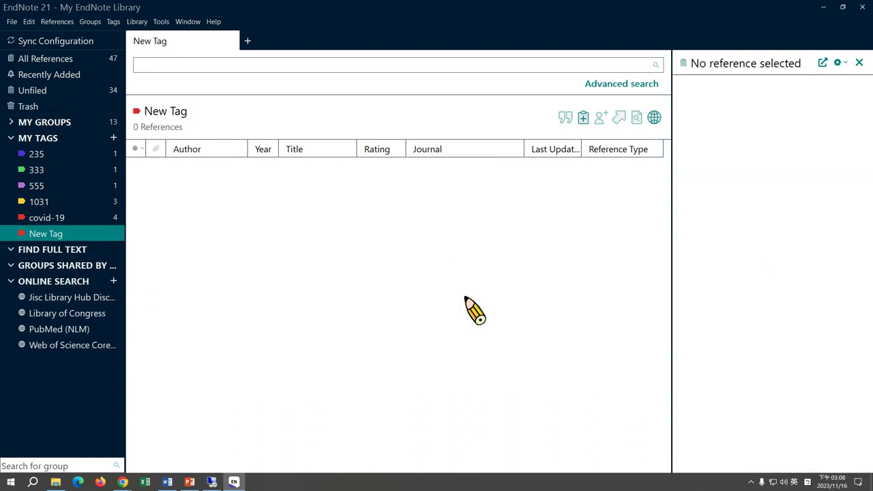
- Apply New Tag to the 2021 "Risks of subsequent primary cancers" reference last updated 2023/11/6 and display the tag's references
left_click(45, 58)
left_click(293, 226)
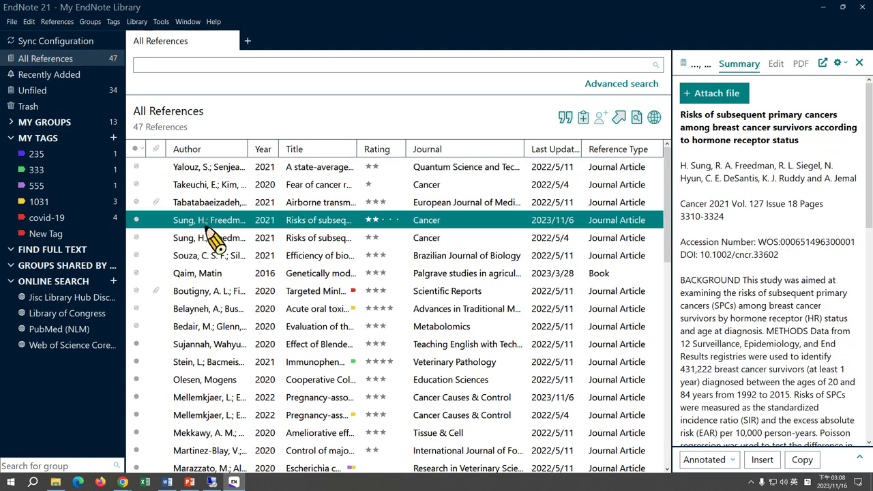
mouse_move(202, 229)
left_mouse_down()
mouse_move(78, 234)
mouse_move(68, 246)
mouse_move(61, 234)
left_mouse_up()
left_click(60, 234)
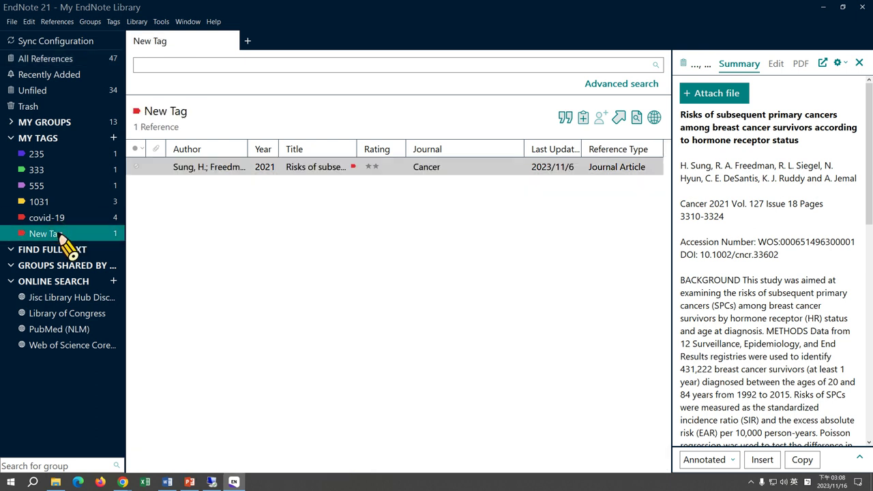
- Examine the tag management and tag creation options for the 2020 "Acute oral toxicity test" reference, and close them without changes
left_click(75, 60)
left_click(225, 309)
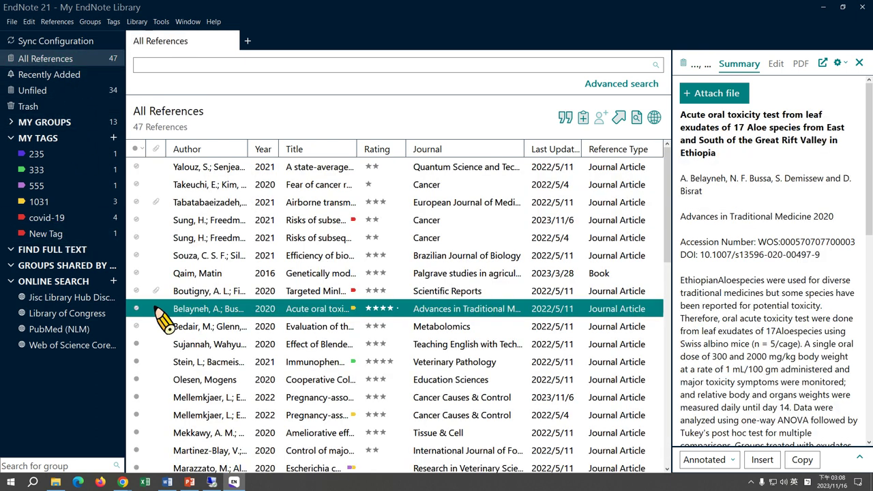
left_click(777, 65)
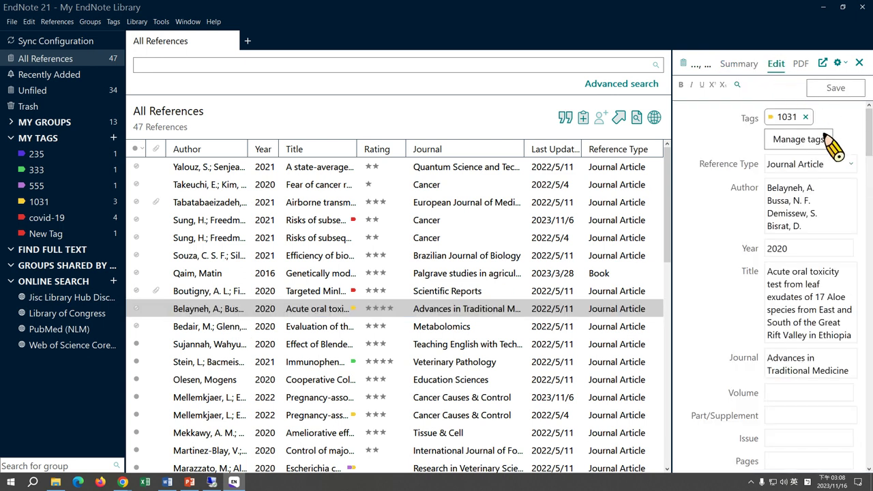
left_click(796, 140)
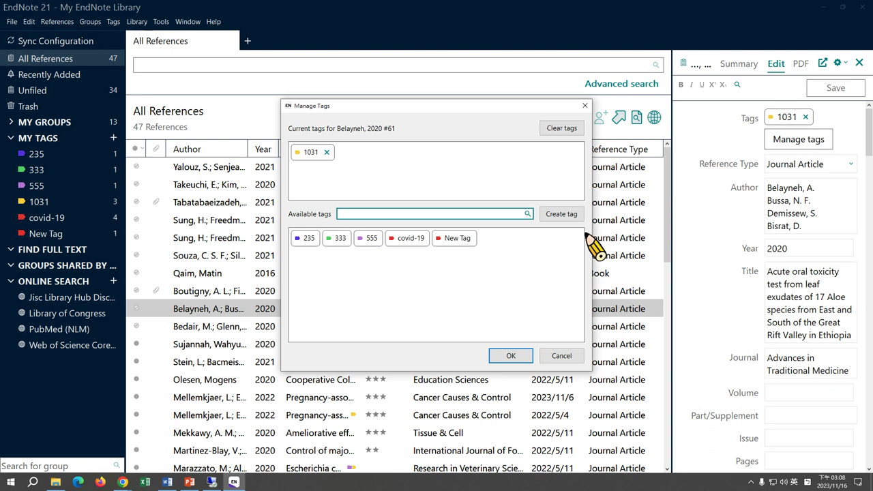
left_click(561, 215)
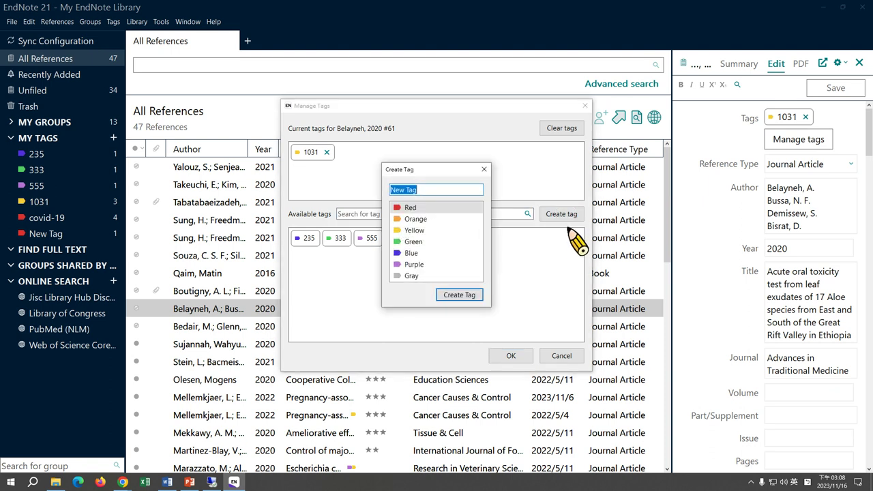
left_click(484, 169)
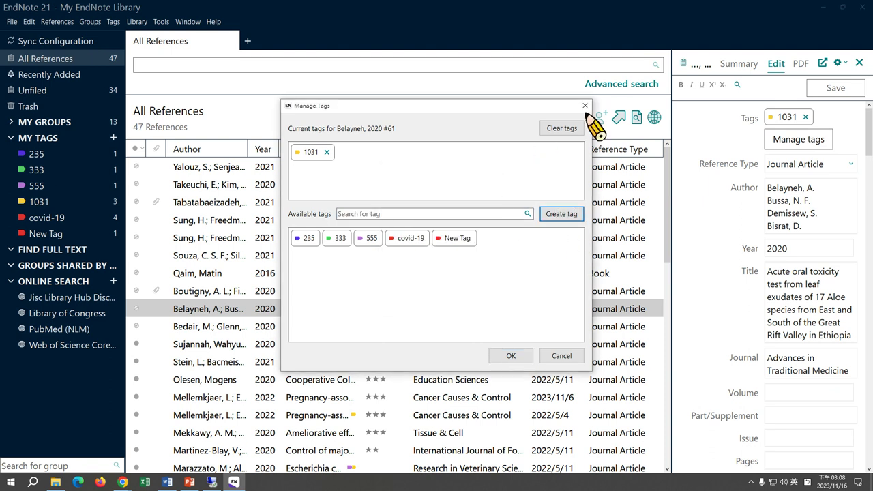
left_click(585, 106)
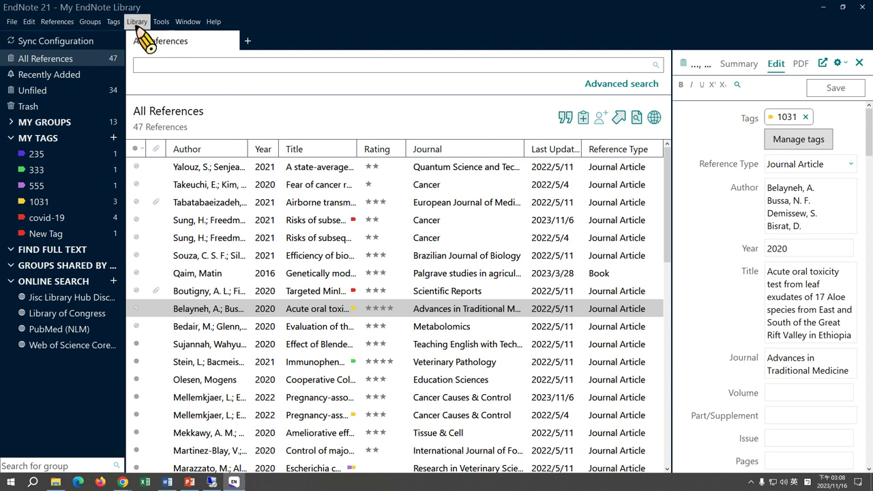
- Search the library for duplicate references, close the comparison without removing any record, and return to All References
left_click(136, 22)
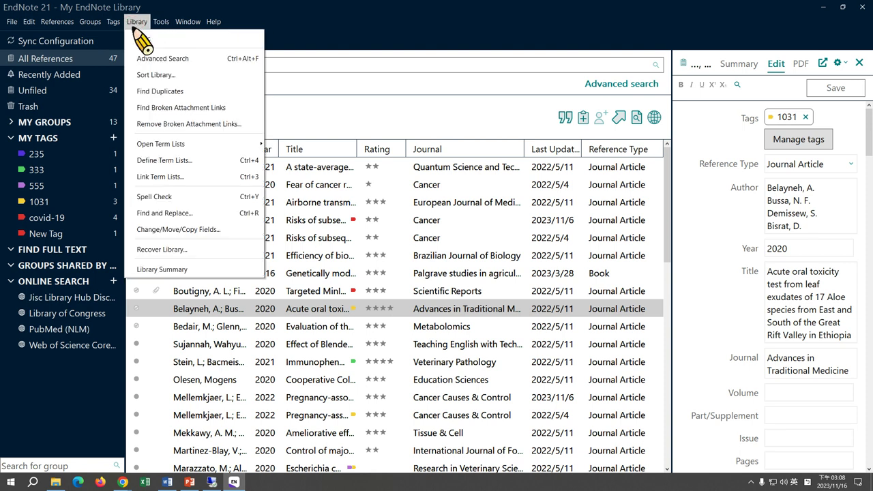
left_click(205, 92)
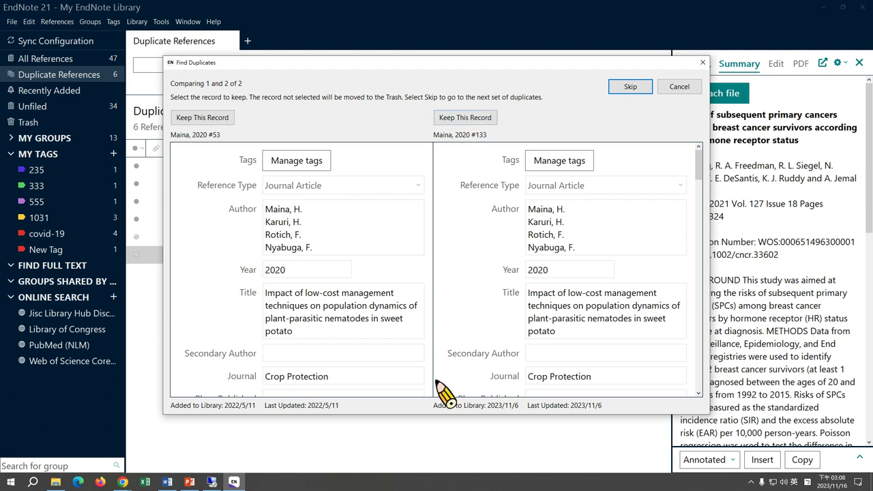
left_click(702, 62)
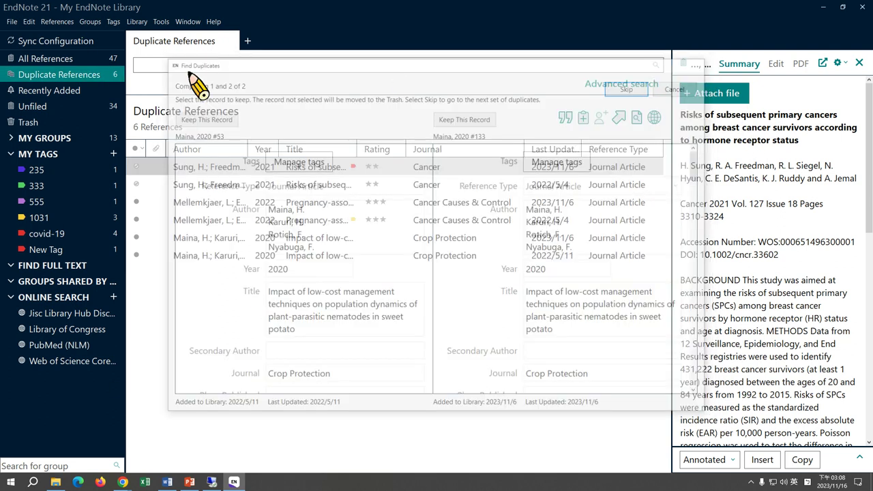
left_click(72, 62)
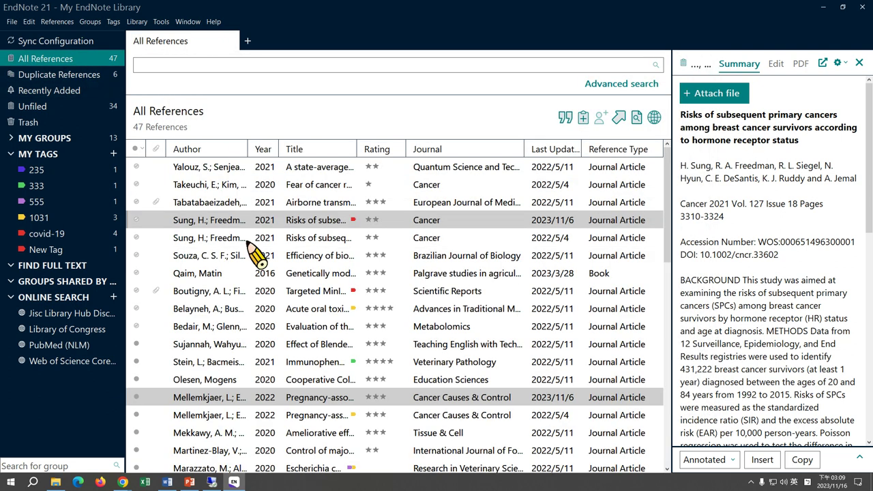
- Sort all references by read status and mark the run from "Evaluation of Pollen-Mediated Gene Flow" through "Three-Generation" as read
left_click(137, 149)
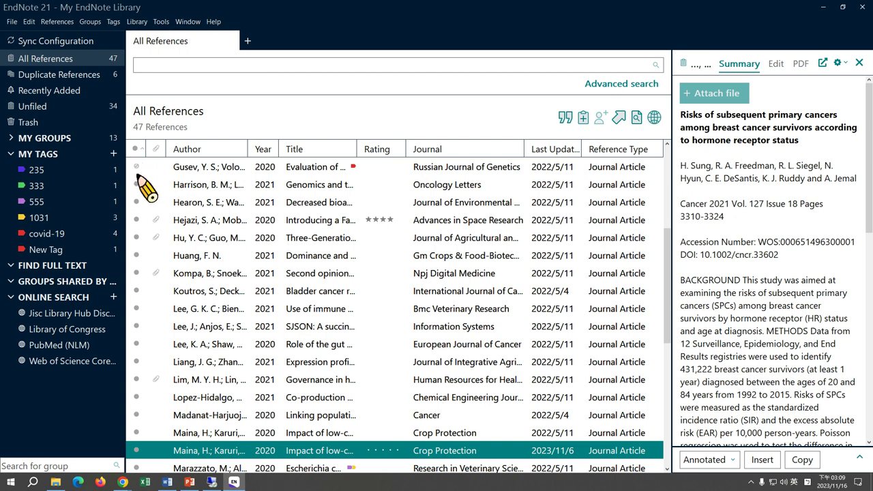
left_click(137, 185)
left_click(137, 203)
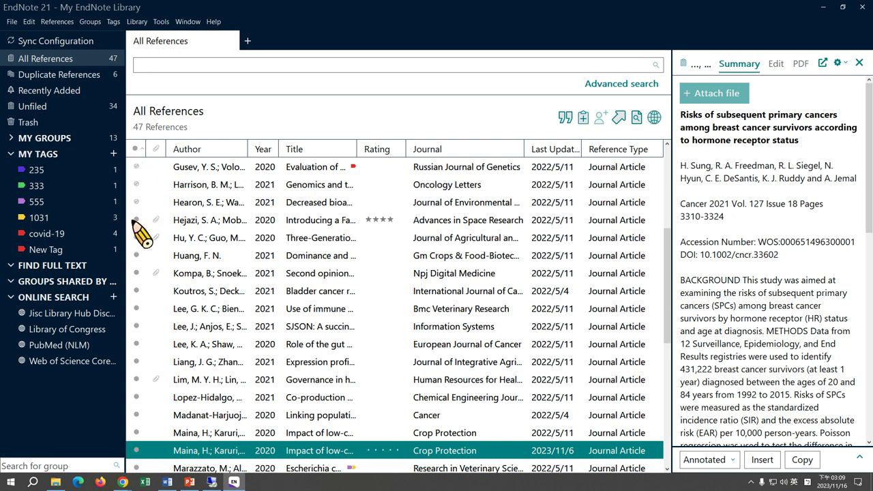
left_click(137, 220)
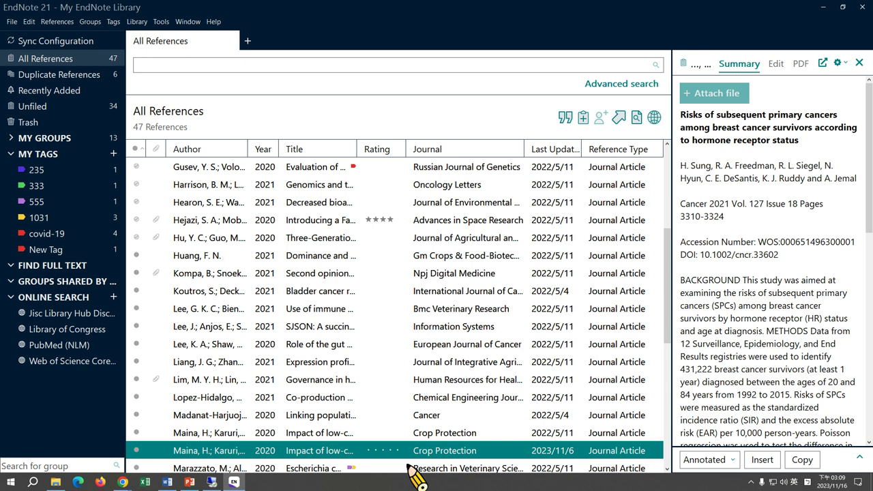
- Rate "Evaluation of Pollen-Mediated Gene Flow" two stars, the 2021 "Genomics" reference in Oncology Letters three stars, and "Decreased bioavailability" two stars
left_click(384, 170)
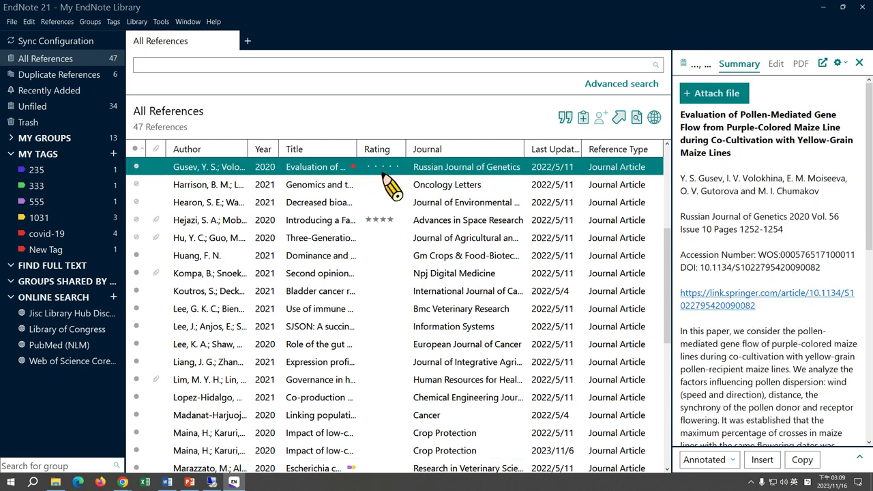
left_click(375, 168)
left_click(383, 186)
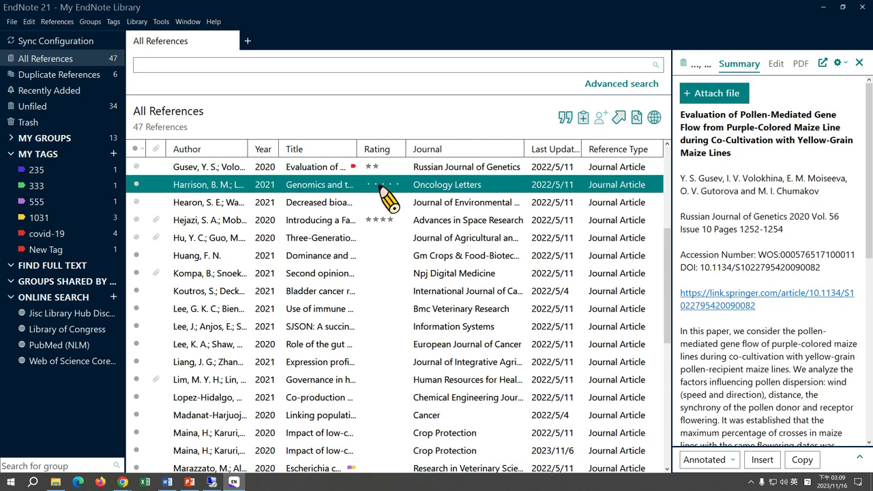
left_click(384, 186)
left_click(384, 205)
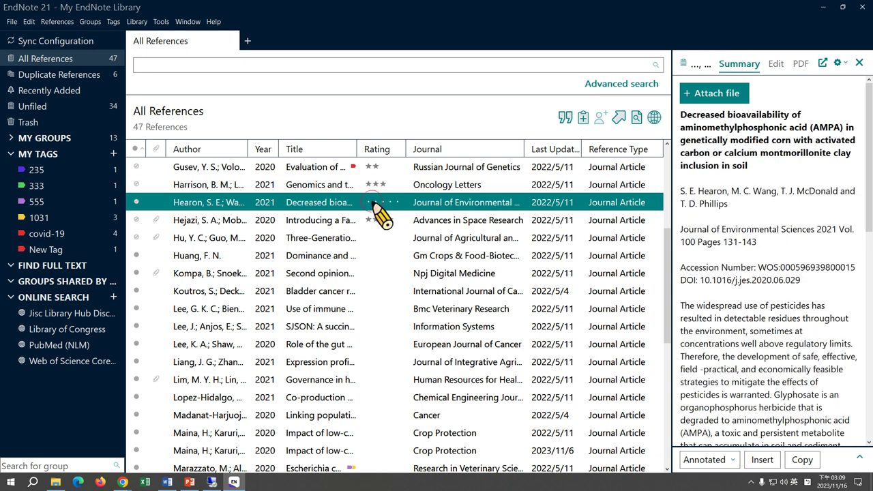
- Sort the reference list by rating in both directions, and finally by read status in descending order
left_click(374, 149)
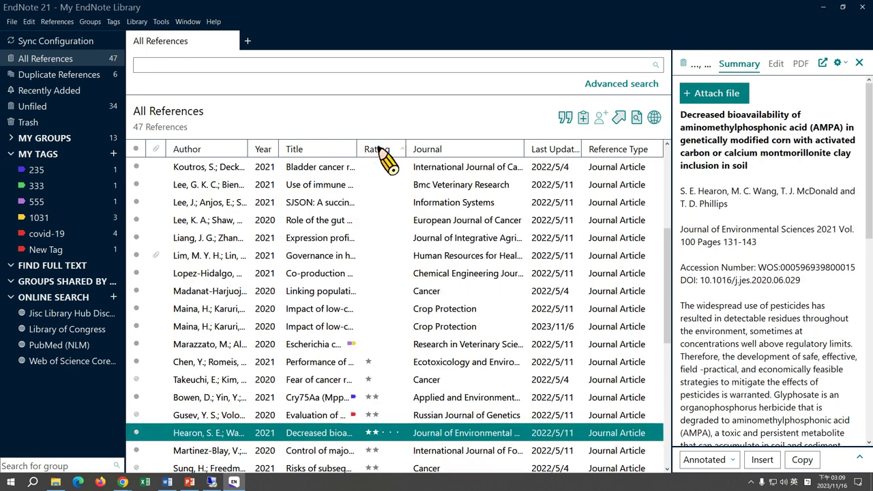
left_click(374, 149)
left_click(137, 149)
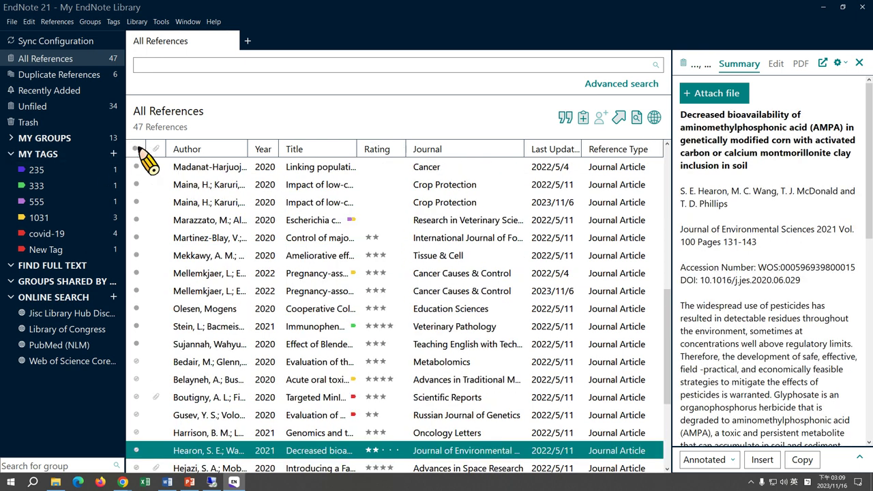
left_click(136, 148)
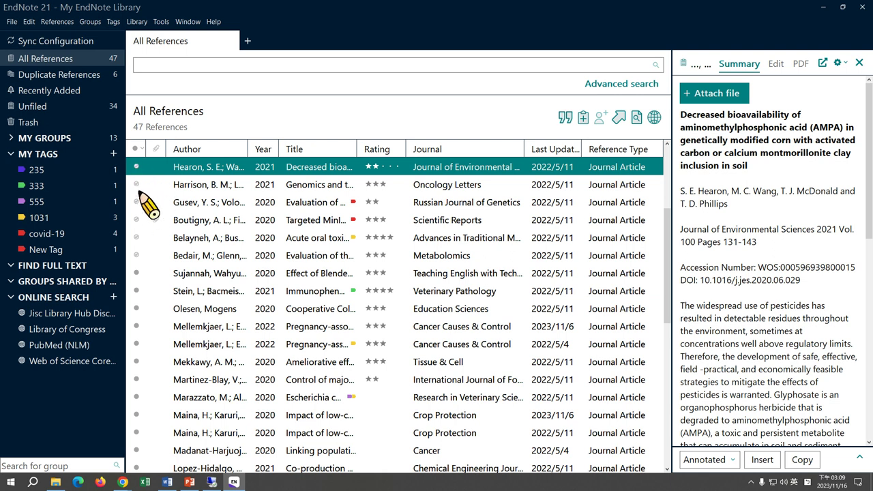
left_click(137, 166)
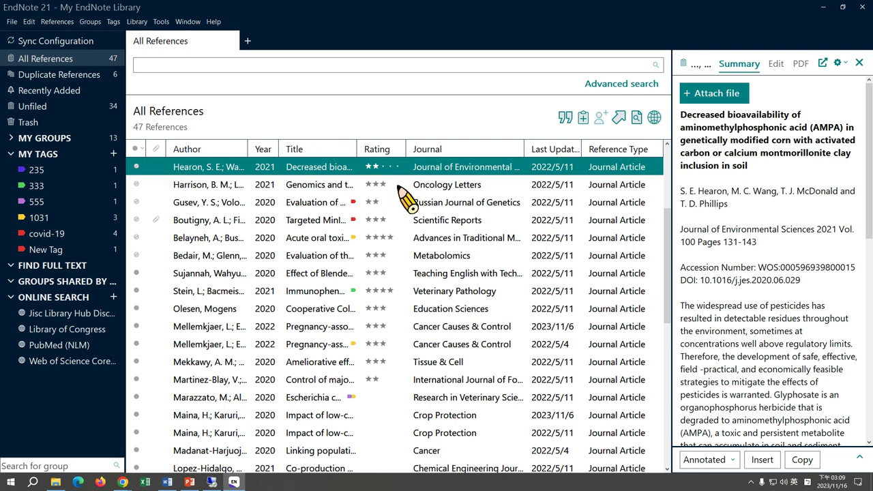
- Examine the Display Fields preferences that define the library window's columns, and close the preferences with the settings as they are
left_click(29, 21)
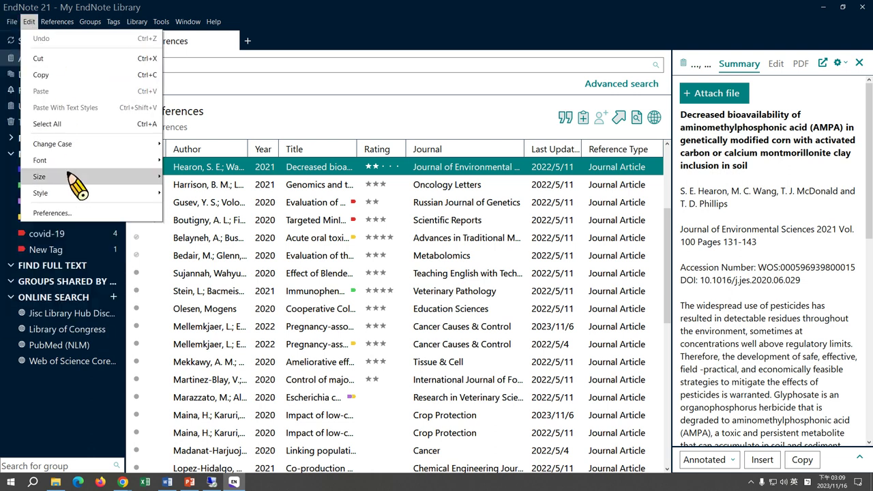
left_click(77, 213)
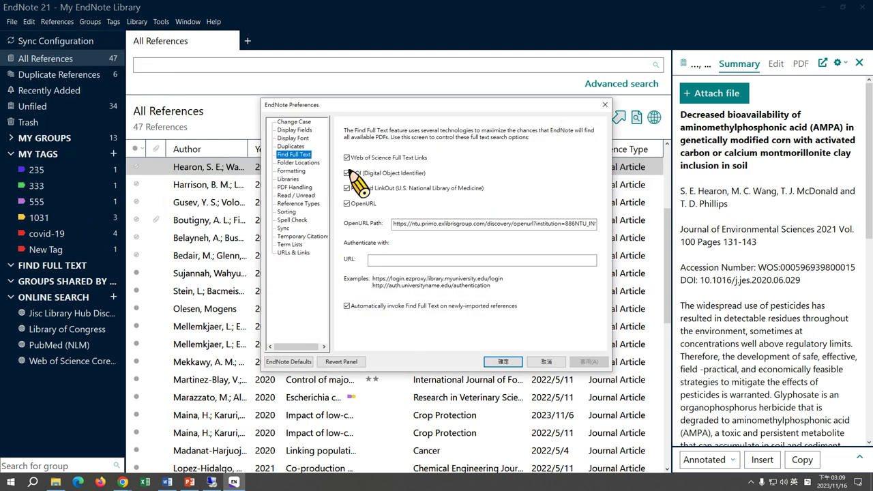
left_click_drag(338, 101, 406, 111)
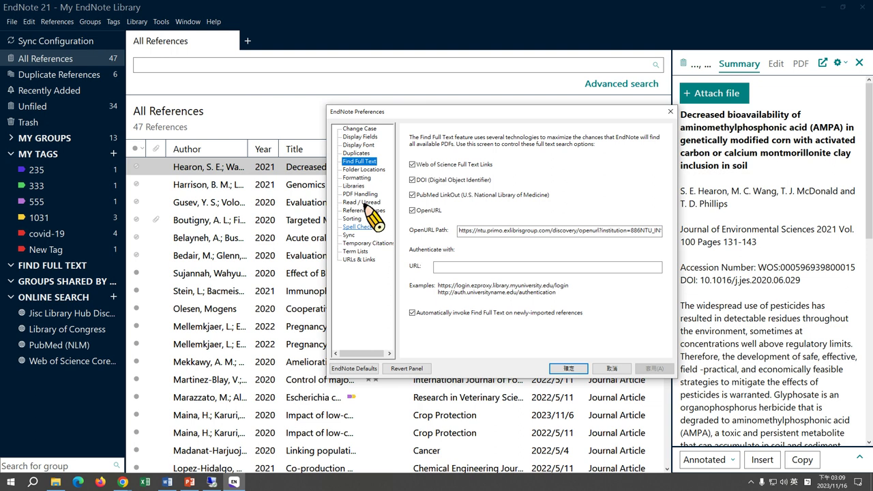
left_click(358, 137)
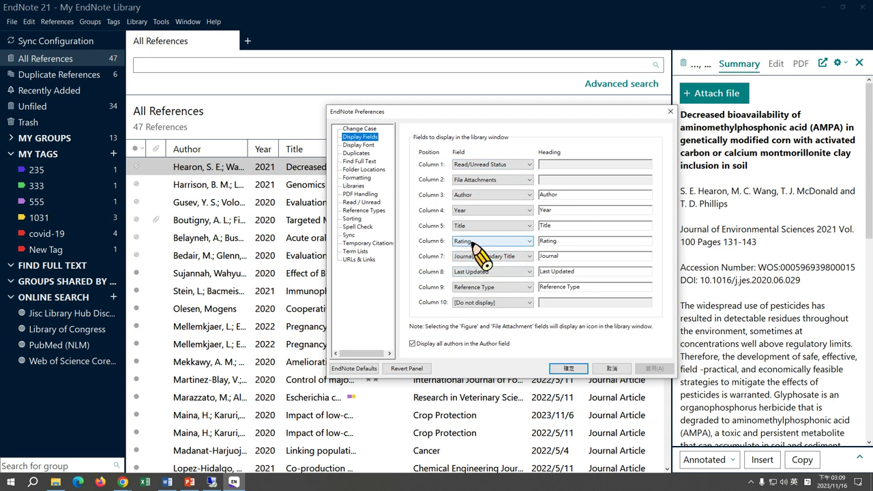
left_click(570, 368)
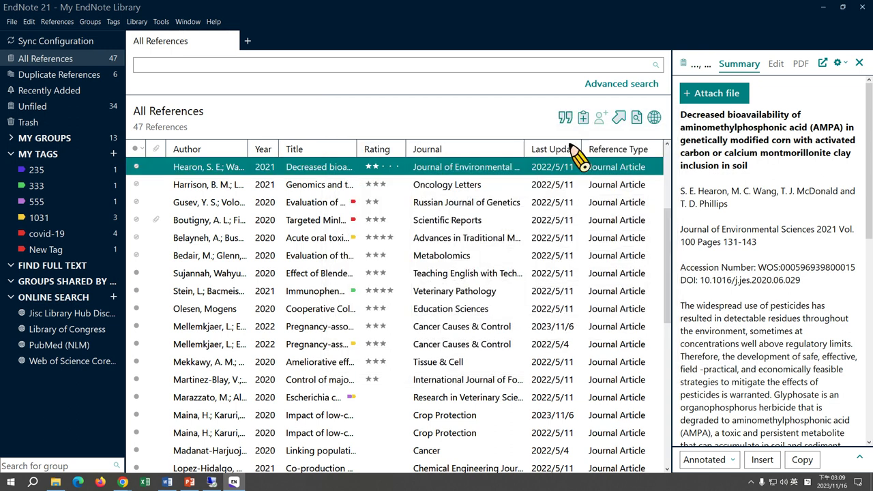